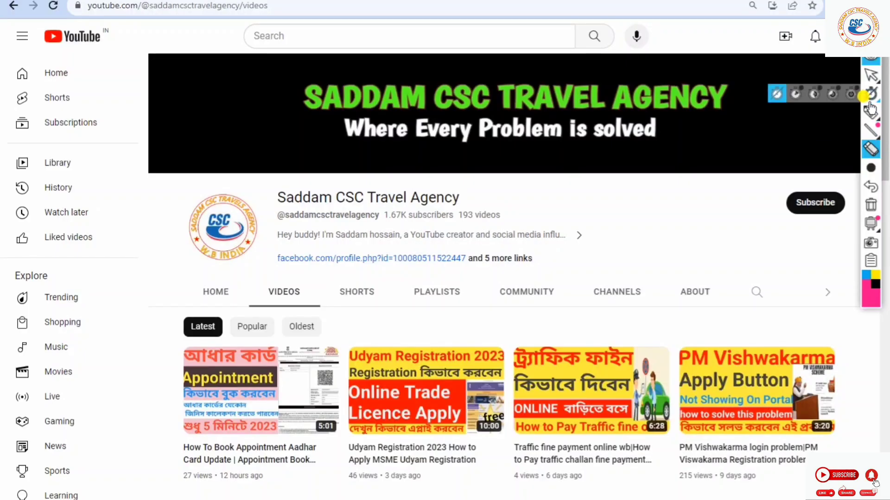
Mark the channel name, tagline and Subscribe button with the pen, and clear the marks.
{"action": "left_click", "coordinate": [871, 110]}
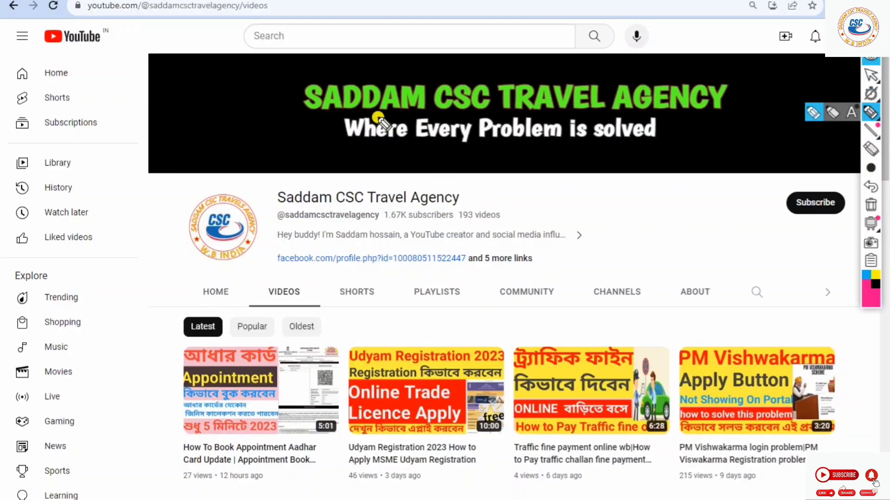
{"action": "left_click_drag", "start_coordinate": [306, 117], "coordinate": [670, 107]}
{"action": "left_click_drag", "start_coordinate": [293, 149], "coordinate": [586, 148]}
{"action": "mouse_move", "coordinate": [763, 183]}
{"action": "left_mouse_down"}
{"action": "mouse_move", "coordinate": [812, 246]}
{"action": "mouse_move", "coordinate": [860, 188]}
{"action": "mouse_move", "coordinate": [760, 207]}
{"action": "mouse_move", "coordinate": [851, 202]}
{"action": "left_mouse_up"}
{"action": "left_click", "coordinate": [871, 205]}
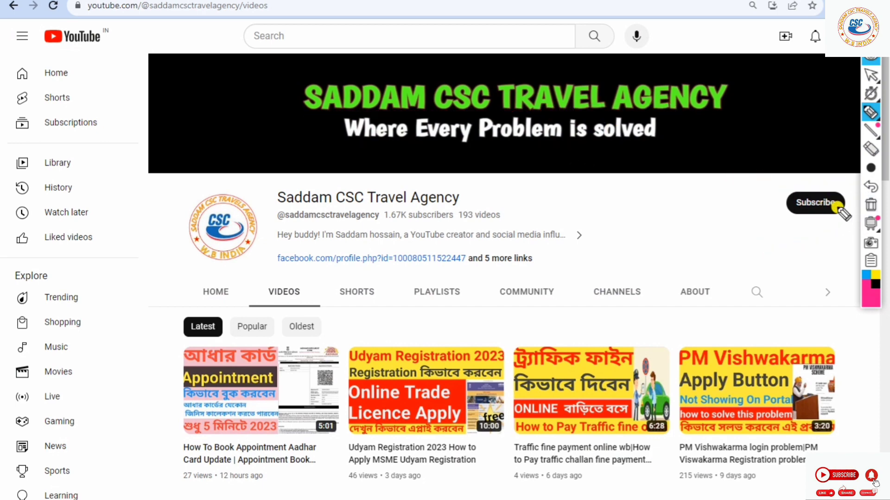
Leave drawing mode, subscribe to the Saddam CSC Travel Agency channel, and open its notification options.
{"action": "left_click", "coordinate": [871, 74]}
{"action": "left_click", "coordinate": [815, 203]}
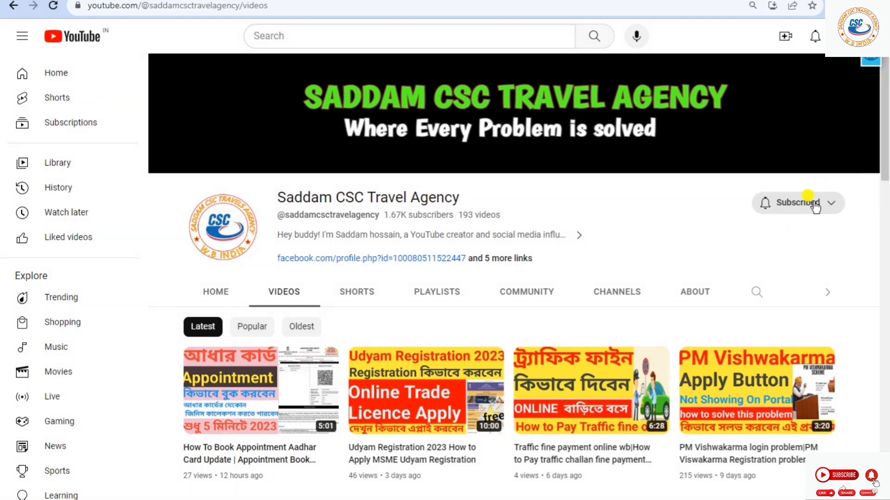
{"action": "left_click", "coordinate": [829, 204]}
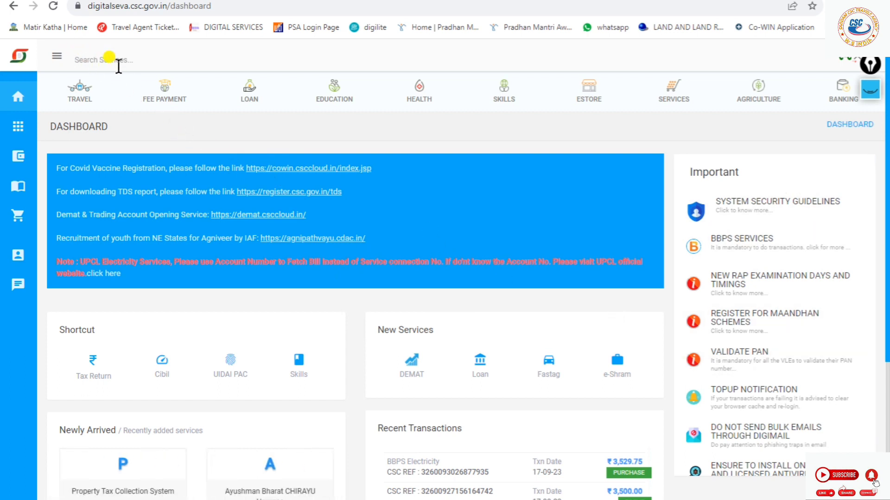
Search the Digital Seva services for "ncrb" and open Digital Police Services NCRB.
{"action": "left_click", "coordinate": [120, 67]}
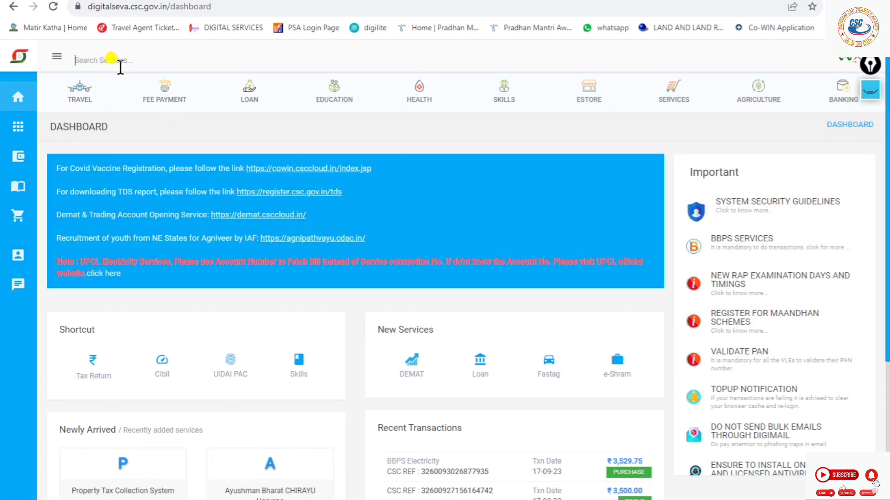
{"action": "type", "text": "ncrd"}
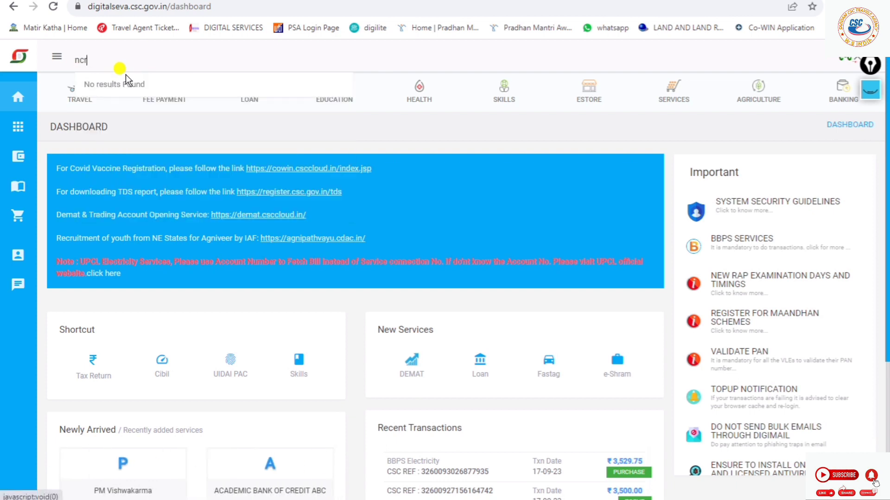
{"action": "type", "text": "b"}
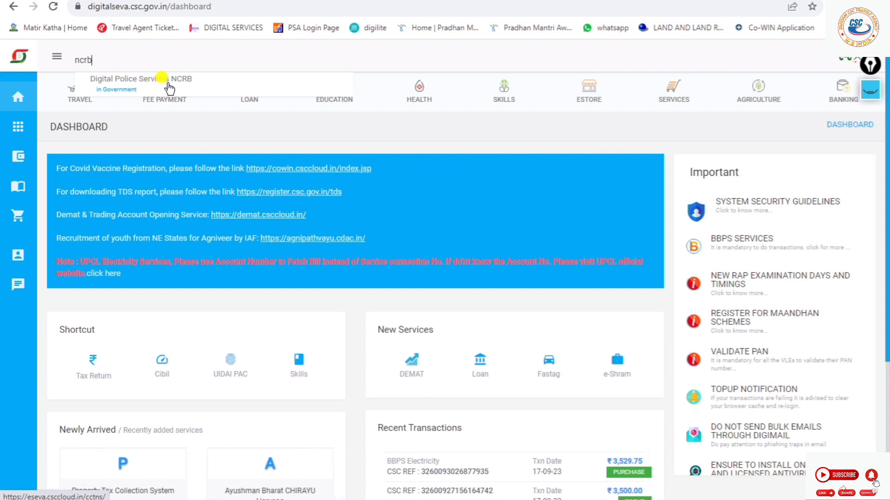
{"action": "left_click", "coordinate": [175, 83]}
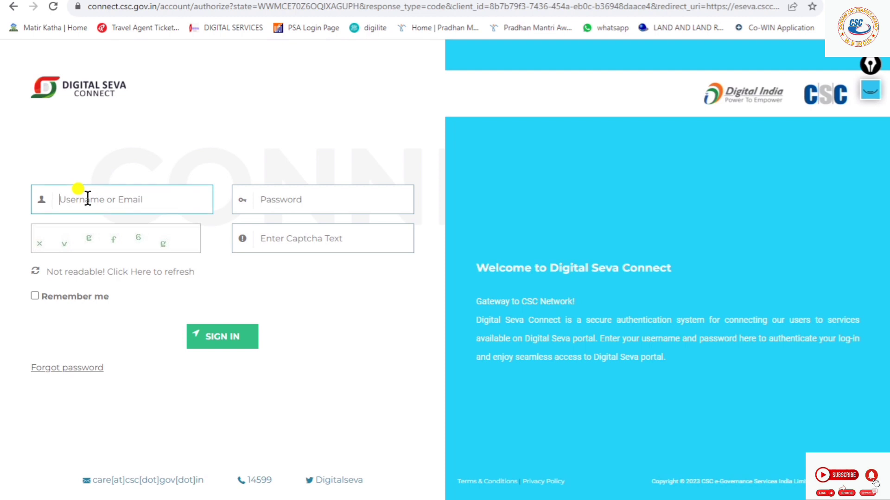
Enter the account username to sign in to Digital Seva Connect.
{"action": "left_click", "coordinate": [293, 203]}
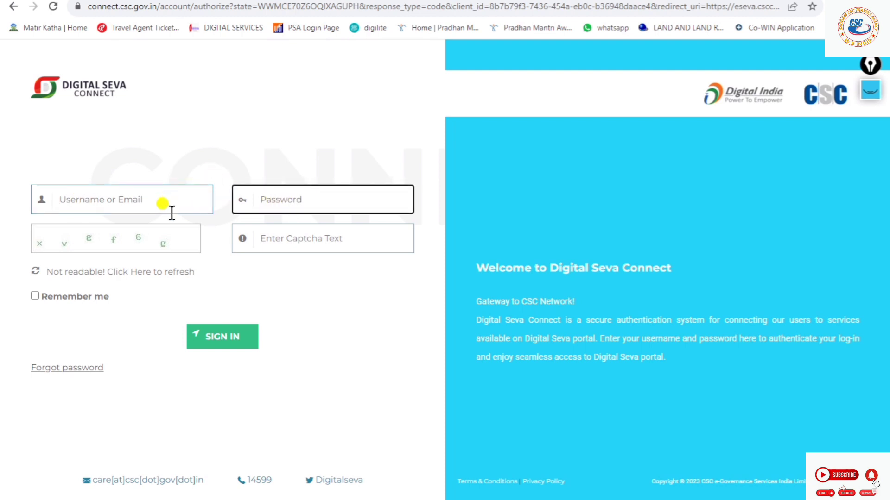
{"action": "left_click", "coordinate": [120, 200]}
{"action": "type", "text": "2"}
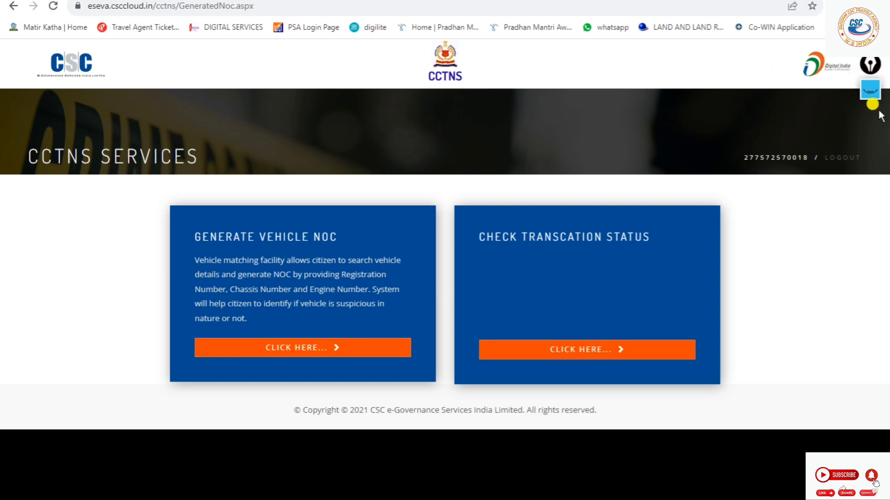
Circle the Generate Vehicle NOC card with the pen, clear the mark, and close the annotation tools.
{"action": "left_click", "coordinate": [868, 87]}
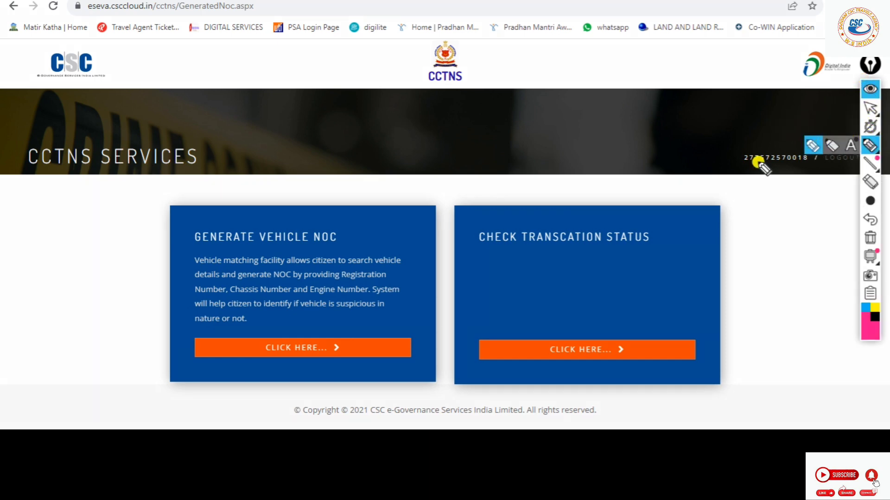
{"action": "mouse_move", "coordinate": [192, 220]}
{"action": "left_mouse_down"}
{"action": "mouse_move", "coordinate": [187, 324]}
{"action": "mouse_move", "coordinate": [213, 365]}
{"action": "mouse_move", "coordinate": [369, 377]}
{"action": "mouse_move", "coordinate": [398, 277]}
{"action": "mouse_move", "coordinate": [264, 280]}
{"action": "left_mouse_up"}
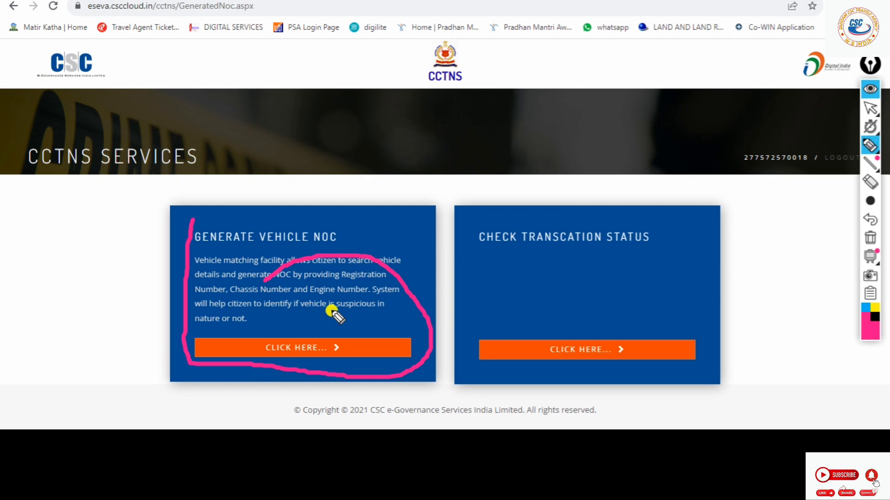
{"action": "mouse_move", "coordinate": [871, 126]}
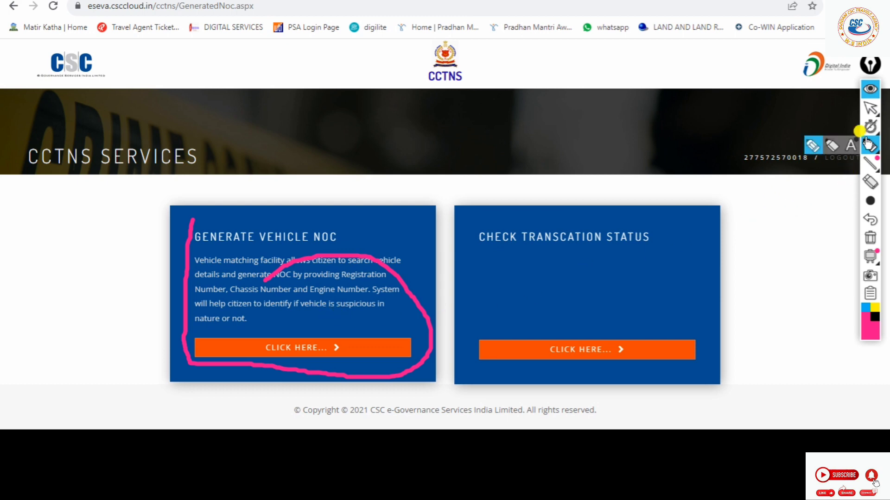
{"action": "mouse_move", "coordinate": [870, 148]}
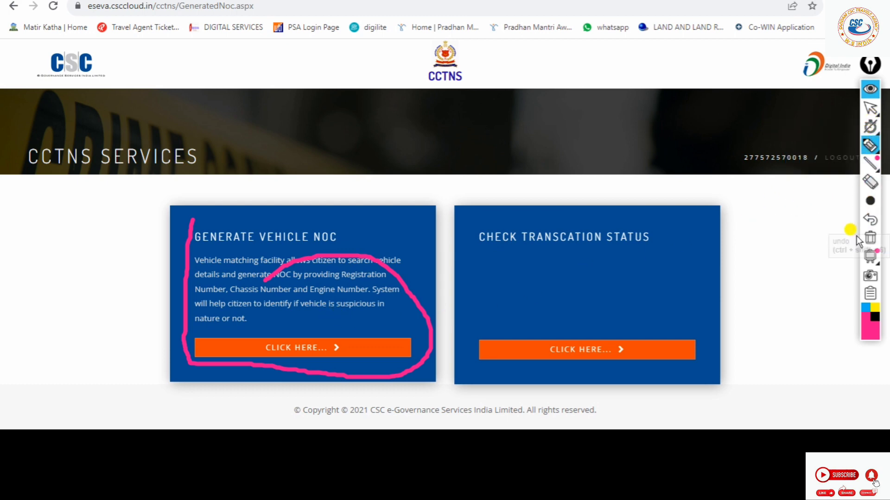
{"action": "left_click", "coordinate": [871, 237]}
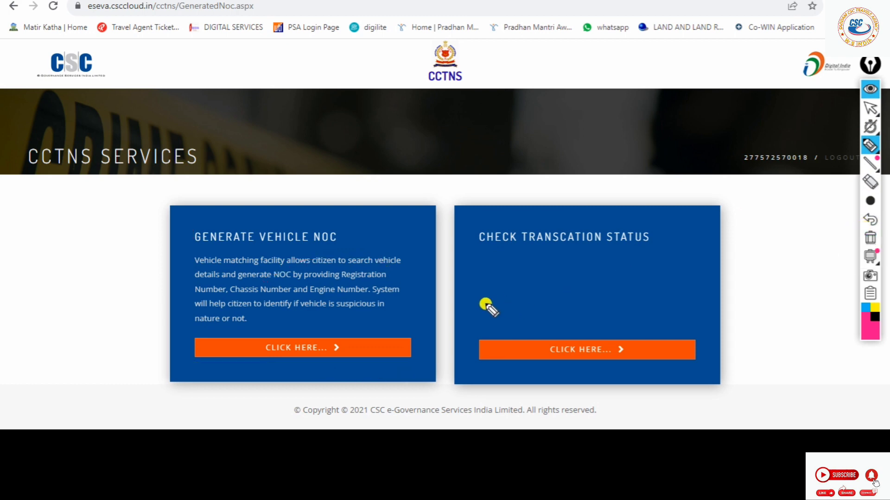
{"action": "left_click", "coordinate": [871, 91]}
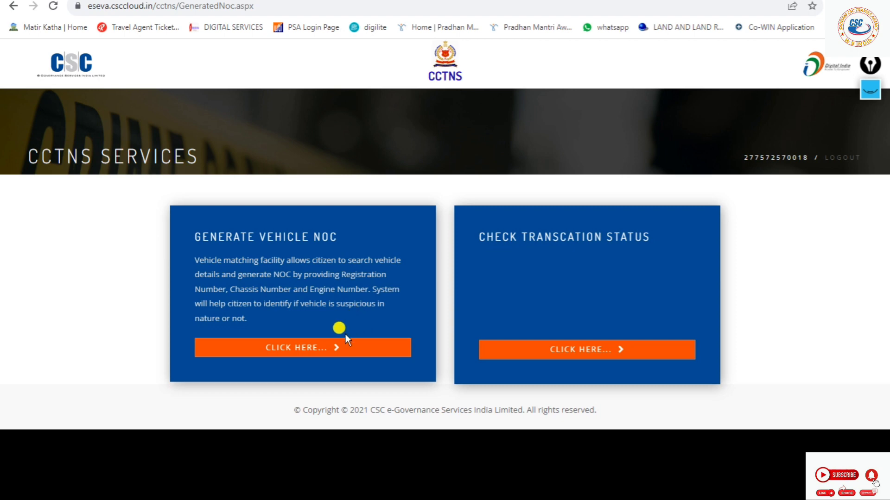
Open the Generate Vehicle NOC form and go through its mobile number, OTP and name fields.
{"action": "left_click", "coordinate": [307, 350]}
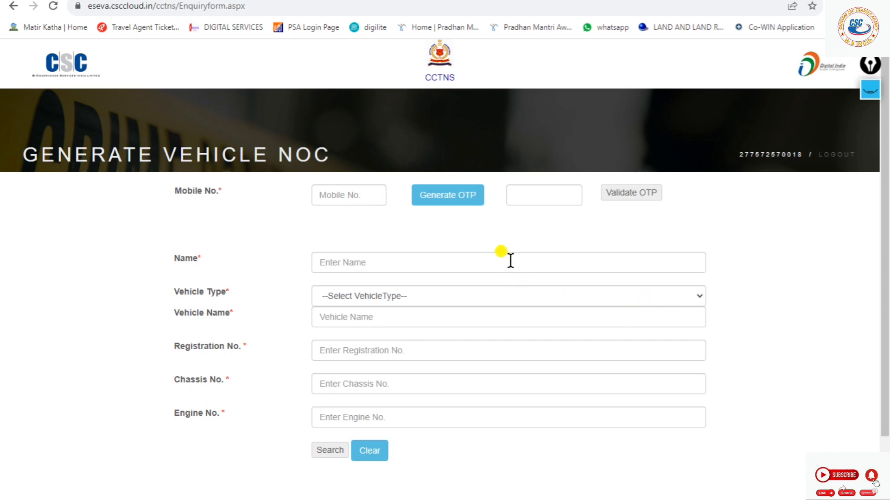
{"action": "left_click", "coordinate": [337, 196]}
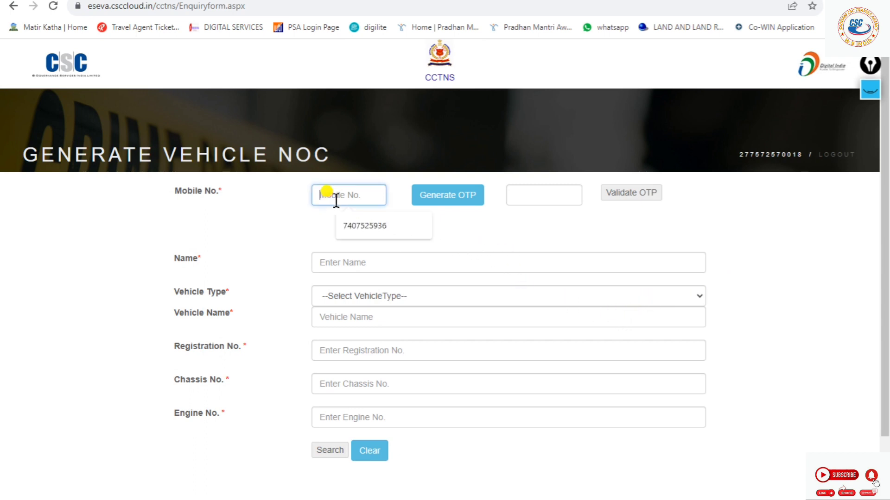
{"action": "left_click", "coordinate": [522, 197]}
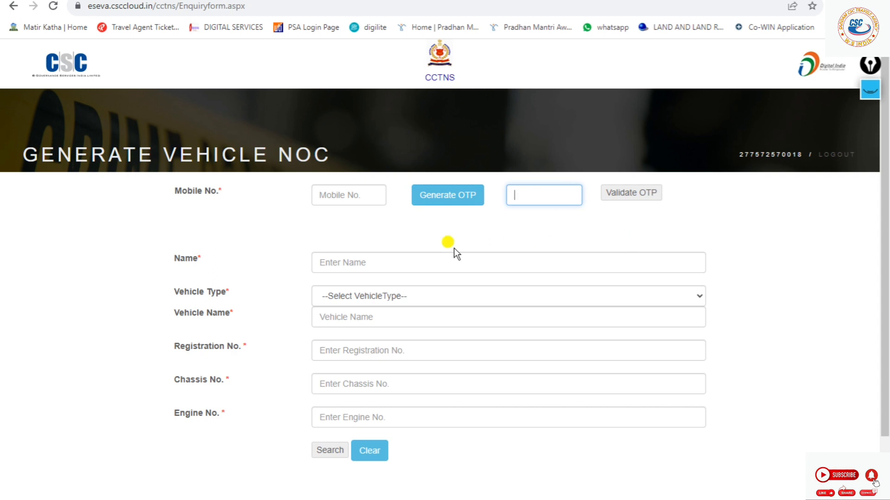
{"action": "left_click", "coordinate": [388, 258]}
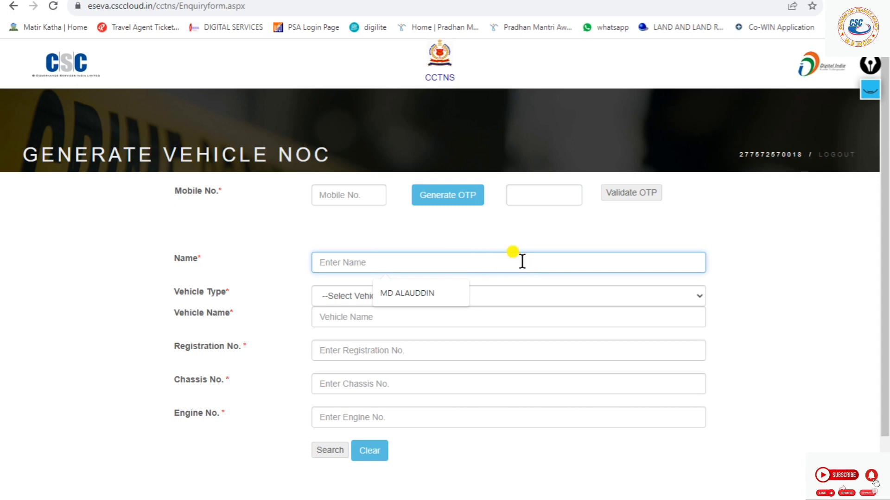
Mark the form's Name and Vehicle Type fields with the pen, and clear the marks by closing the annotation tools.
{"action": "left_click", "coordinate": [870, 90]}
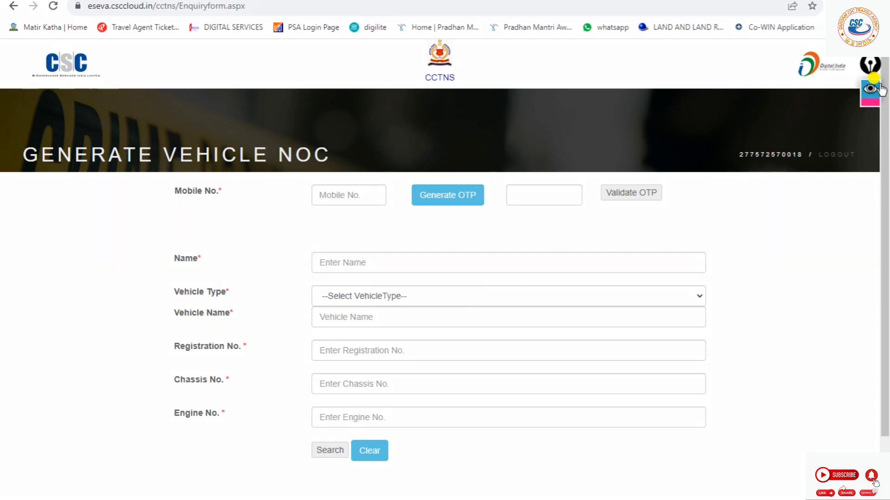
{"action": "left_click", "coordinate": [878, 162]}
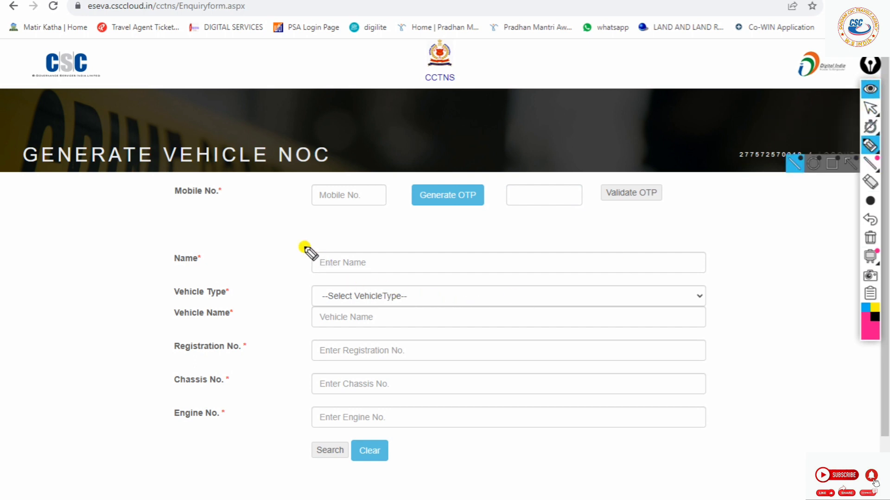
{"action": "mouse_move", "coordinate": [296, 239]}
{"action": "left_mouse_down"}
{"action": "mouse_move", "coordinate": [290, 255]}
{"action": "mouse_move", "coordinate": [446, 271]}
{"action": "left_mouse_up"}
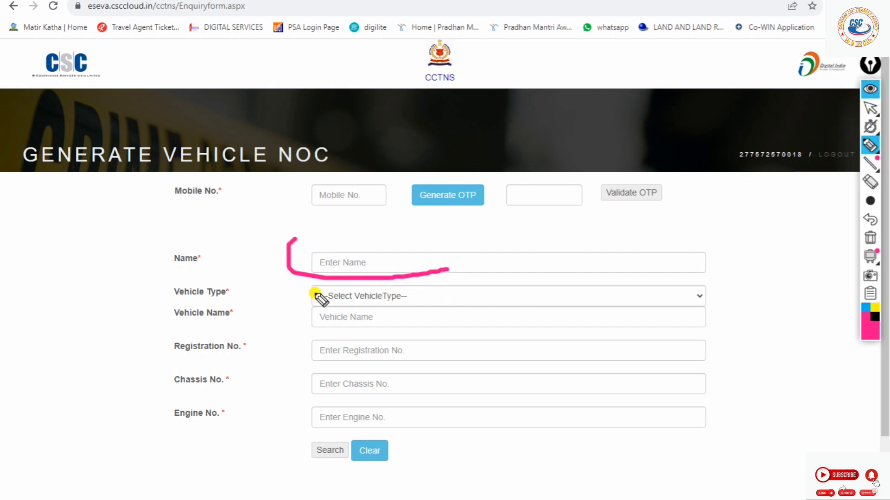
{"action": "left_click", "coordinate": [353, 292]}
{"action": "left_click", "coordinate": [868, 144]}
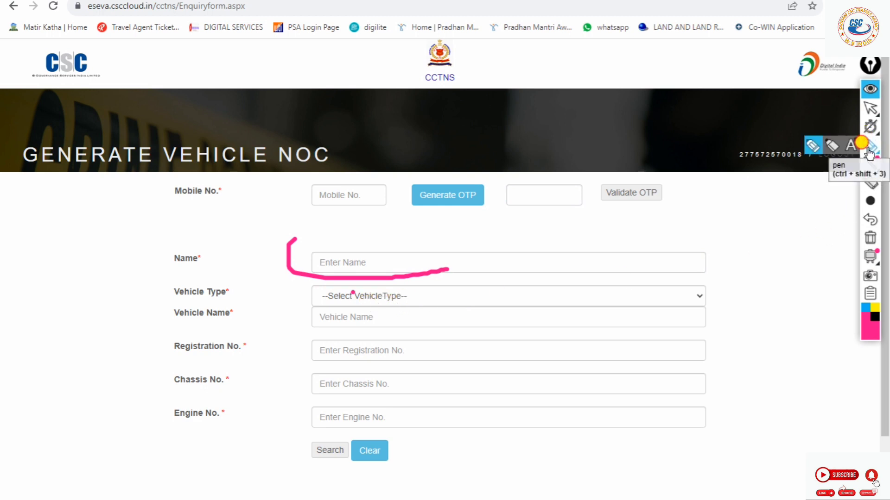
{"action": "left_click", "coordinate": [876, 153]}
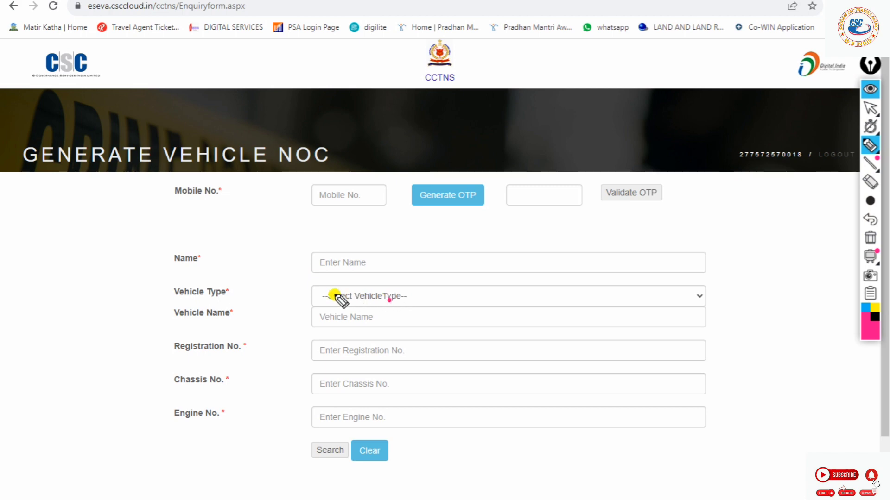
{"action": "left_click_drag", "start_coordinate": [323, 291], "coordinate": [389, 301]}
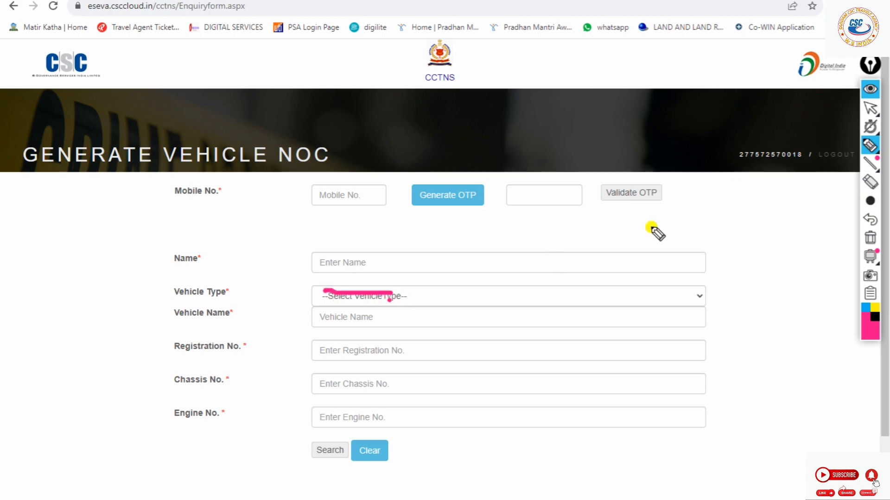
{"action": "left_click", "coordinate": [870, 92]}
Look through the vehicle types and set the form's Vehicle Type to Bus.
{"action": "left_click", "coordinate": [430, 292]}
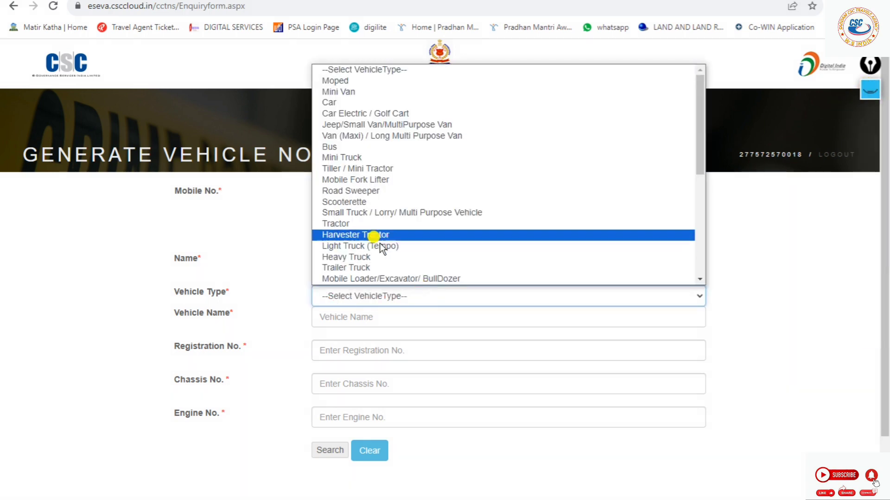
{"action": "scroll", "coordinate": [372, 166], "scroll_direction": "down", "scroll_amount": 4}
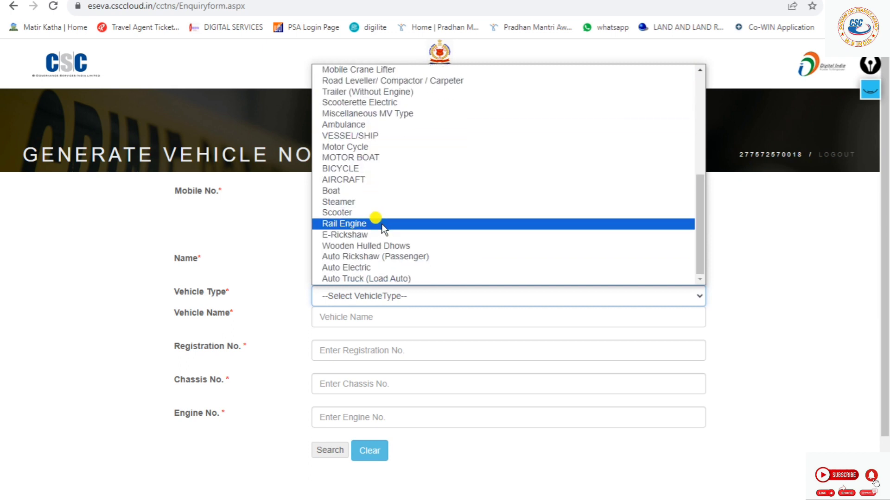
{"action": "scroll", "coordinate": [371, 251], "scroll_direction": "up", "scroll_amount": 5}
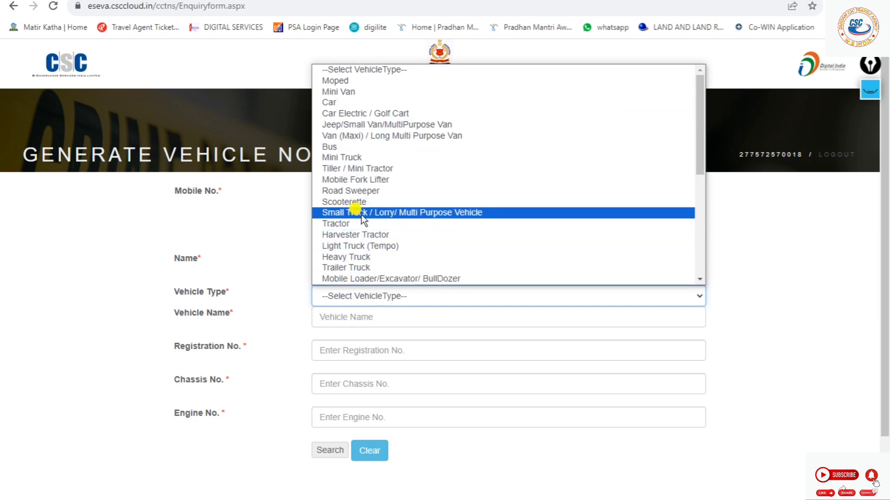
{"action": "left_click", "coordinate": [357, 146]}
Go through the form's vehicle name, registration number, chassis number and engine number fields without filling them.
{"action": "left_click", "coordinate": [368, 319]}
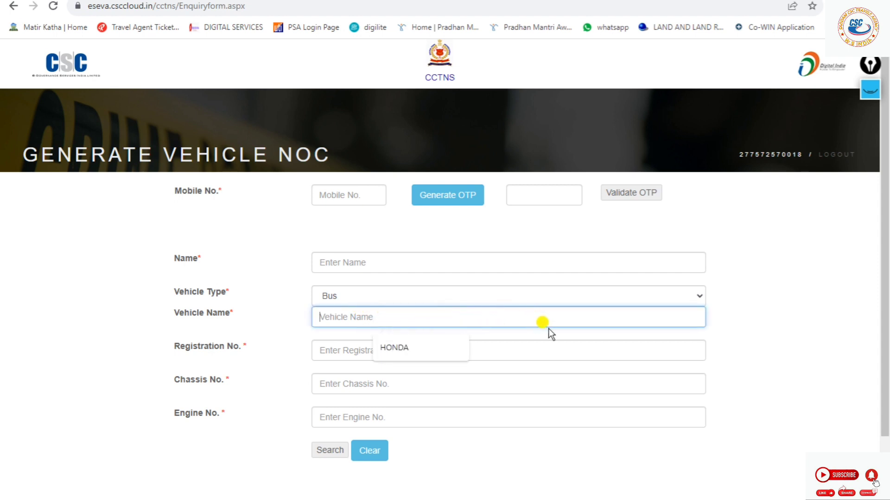
{"action": "left_click", "coordinate": [344, 353]}
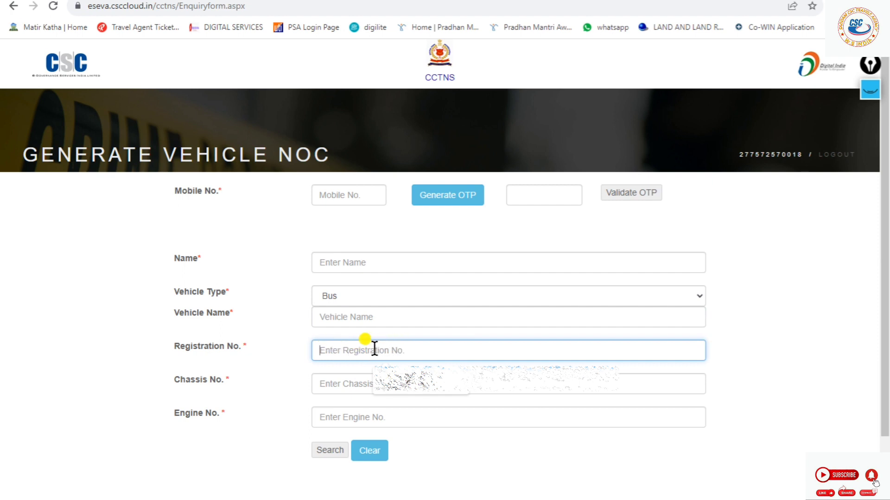
{"action": "left_click", "coordinate": [334, 383]}
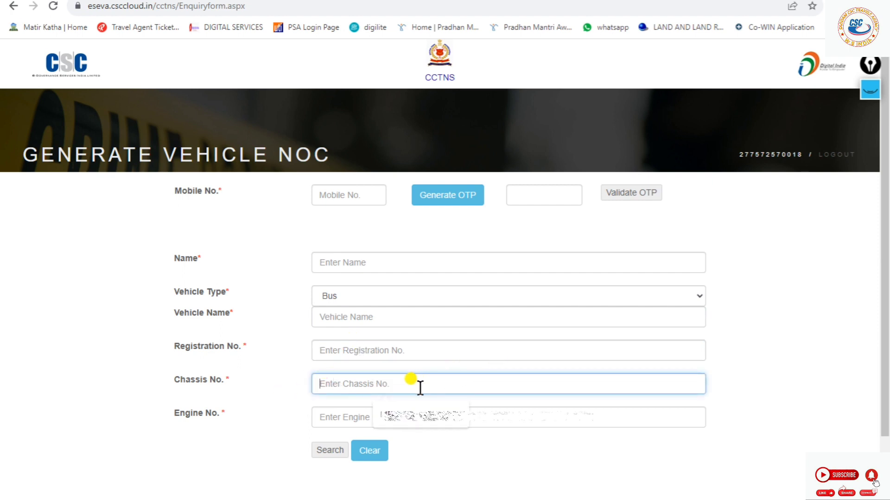
{"action": "left_click", "coordinate": [341, 419]}
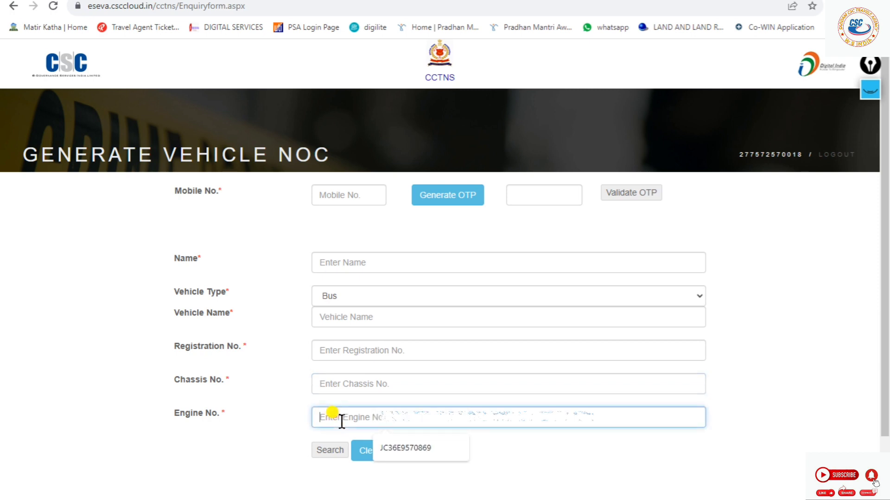
{"action": "left_click", "coordinate": [589, 440]}
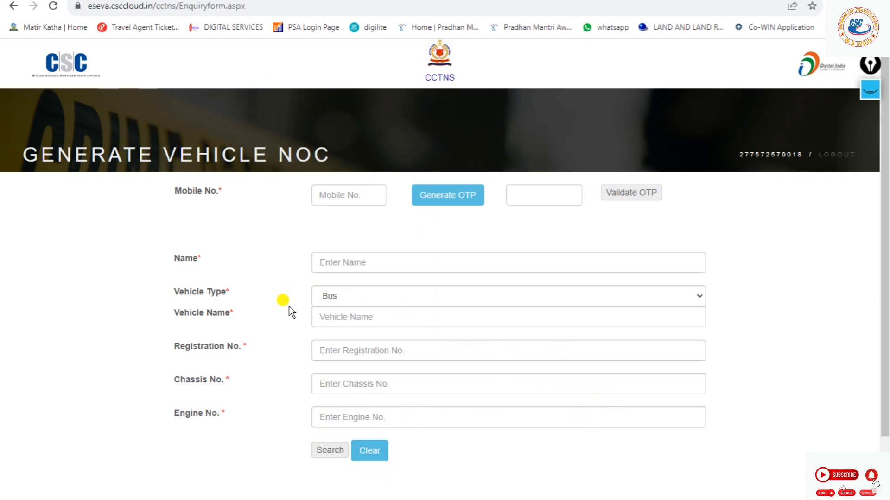
Return to the CCTNS services page and open Check Transaction Status.
{"action": "left_click", "coordinate": [6, 9]}
{"action": "left_click", "coordinate": [576, 357]}
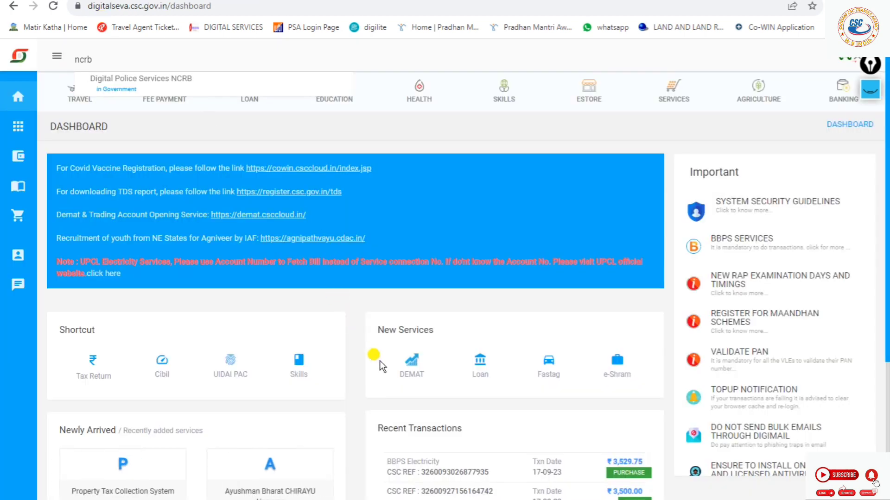
Look over the Digital Seva dashboard and show its wallet options.
{"action": "scroll", "coordinate": [410, 347], "scroll_direction": "down", "scroll_amount": 2}
{"action": "scroll", "coordinate": [420, 355], "scroll_direction": "down", "scroll_amount": 1}
{"action": "scroll", "coordinate": [463, 378], "scroll_direction": "up", "scroll_amount": 3}
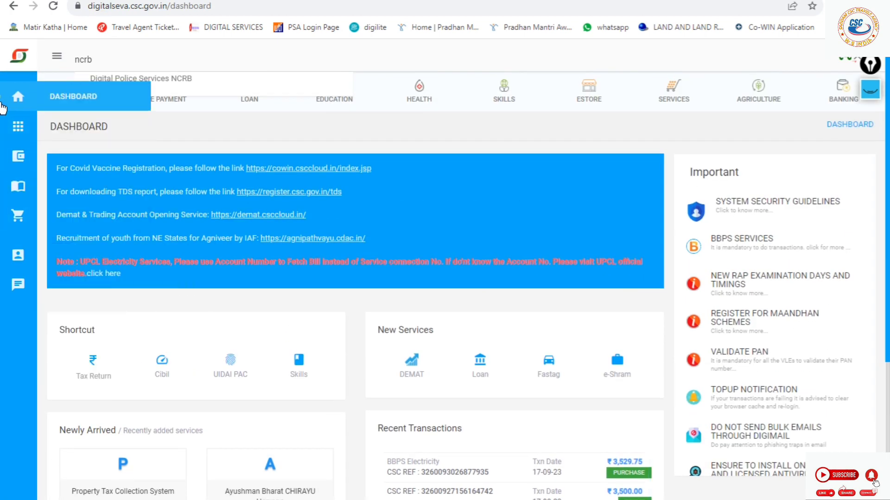
{"action": "mouse_move", "coordinate": [20, 160]}
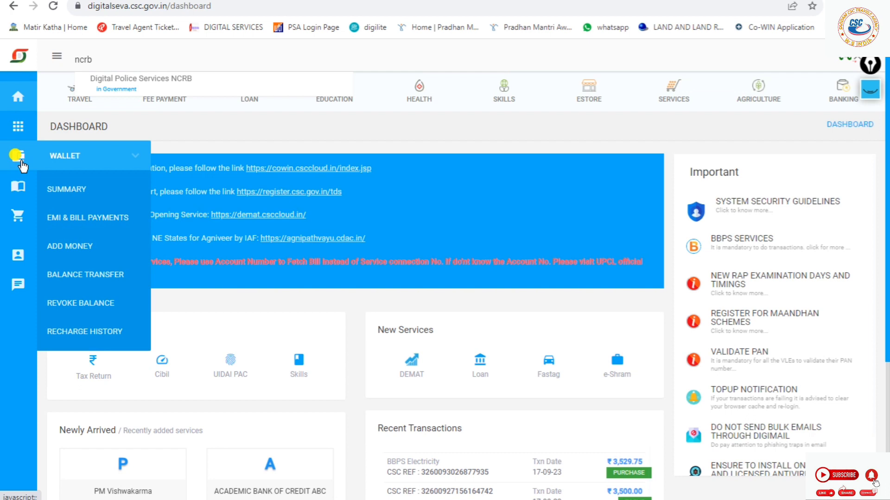